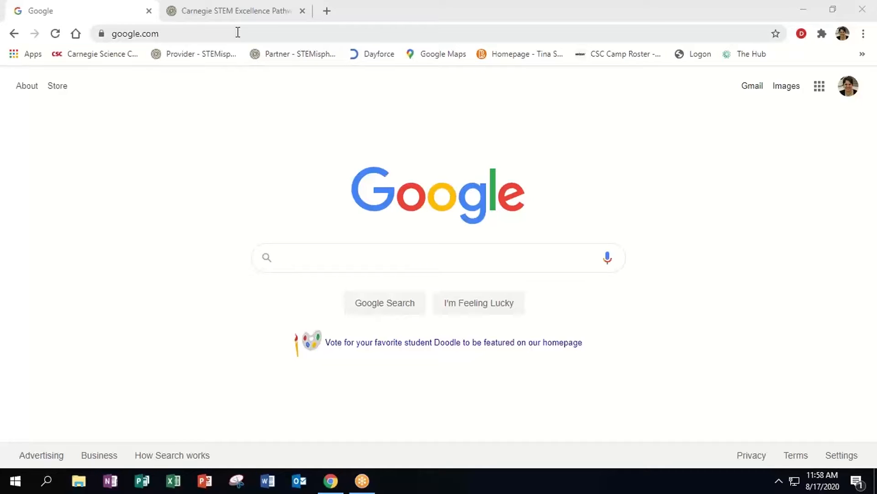
# Go to mystempathway.org and open the Pathway Partners page of the Carnegie STEM Excellence Pathway
pyautogui.click(238, 32)
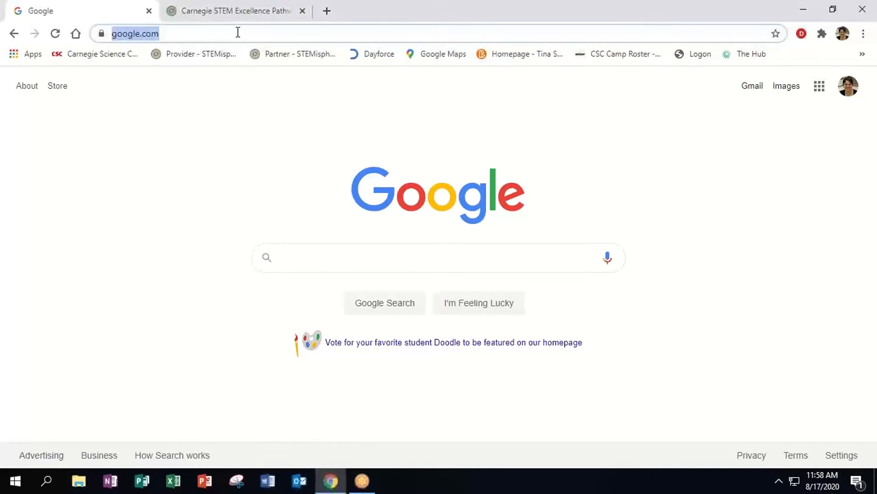
pyautogui.write('mystempathway.org')
pyautogui.press('Return')
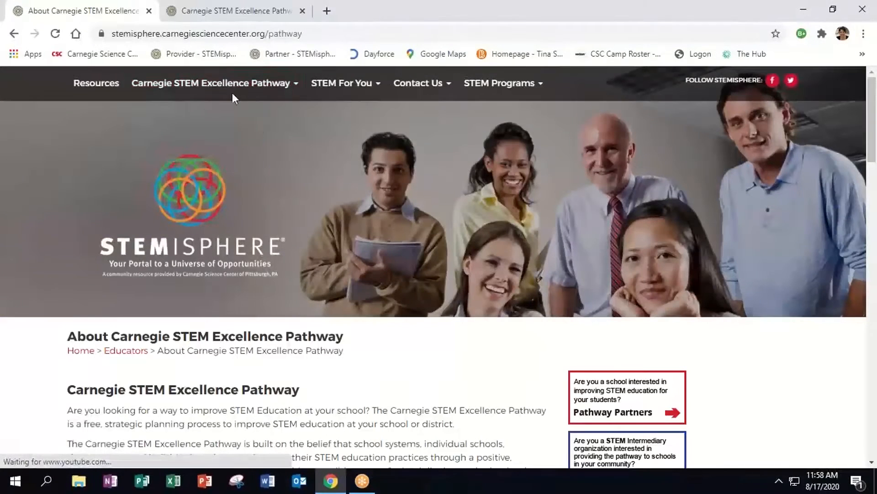
pyautogui.moveTo(230, 90)
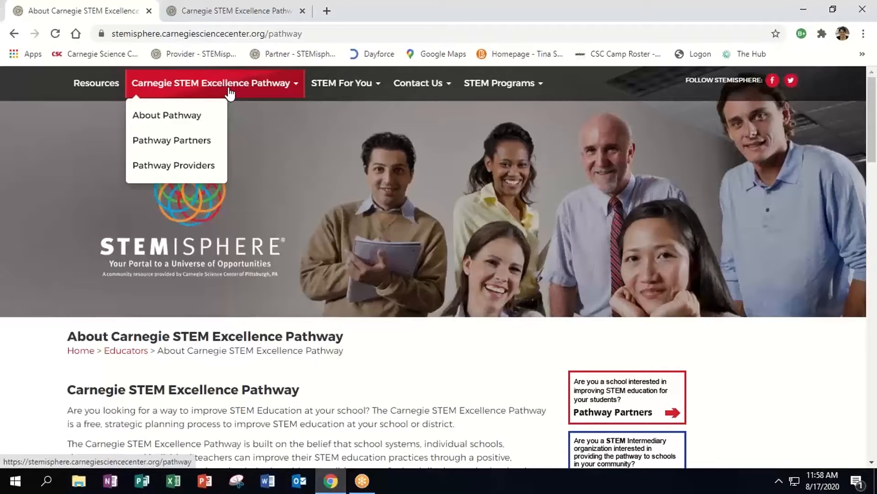
pyautogui.click(194, 141)
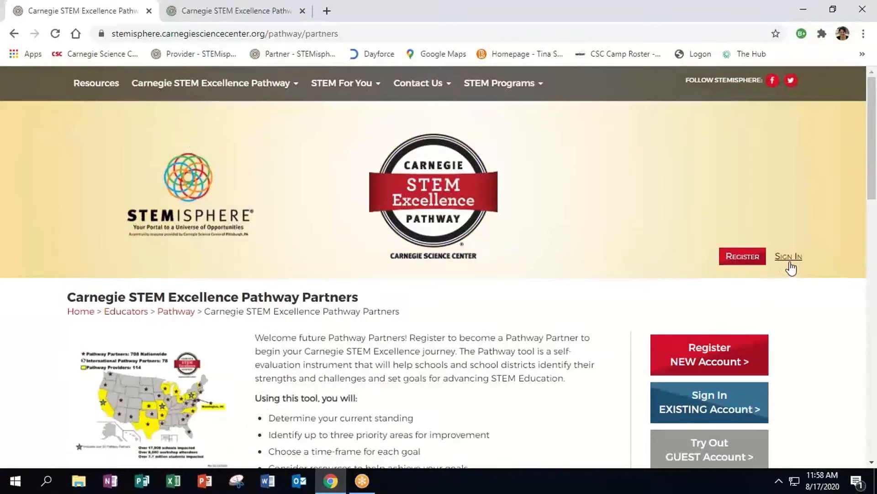
# Sign in to the existing Pathway Partner account using the prefilled login information
pyautogui.click(790, 266)
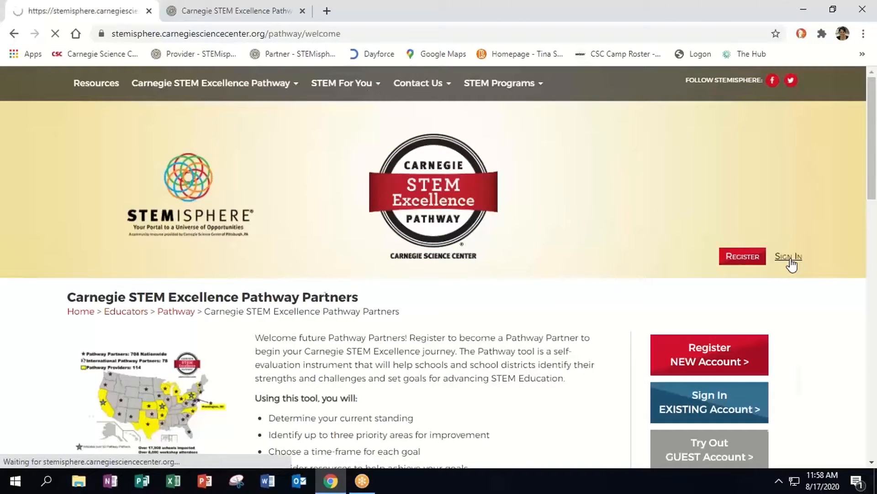
pyautogui.click(871, 438)
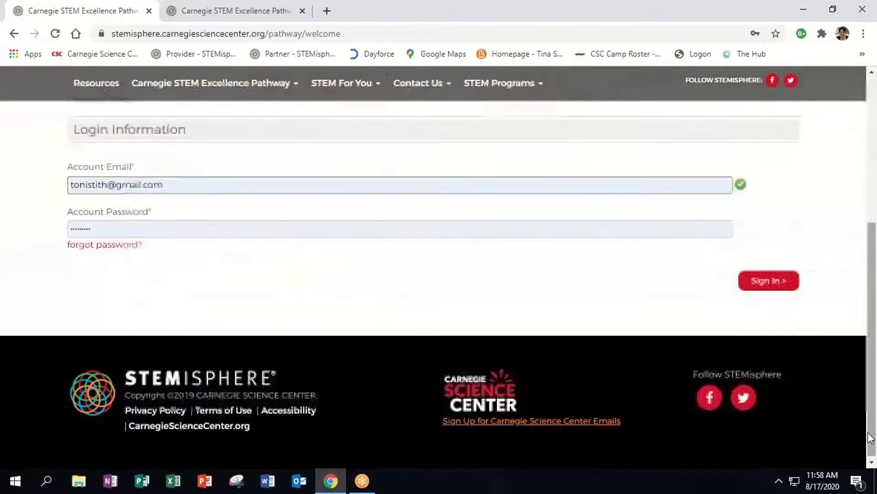
pyautogui.click(764, 282)
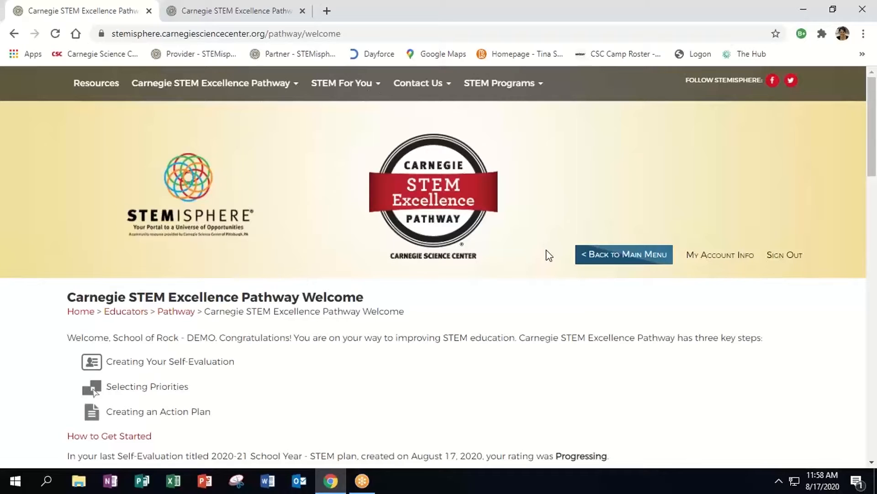
# Start creating the action plan for the self-evaluation "2020-21 School Year - STEM plan"
pyautogui.scroll(-5, 549, 255)
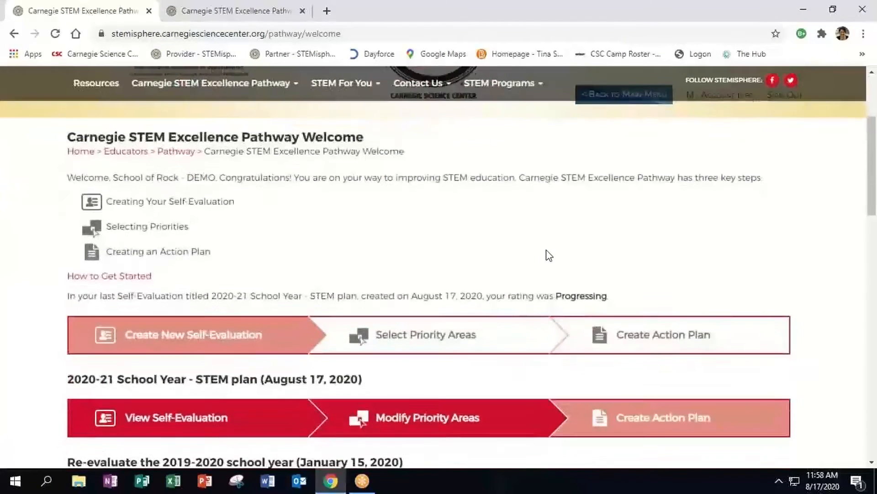
pyautogui.scroll(-2, 550, 255)
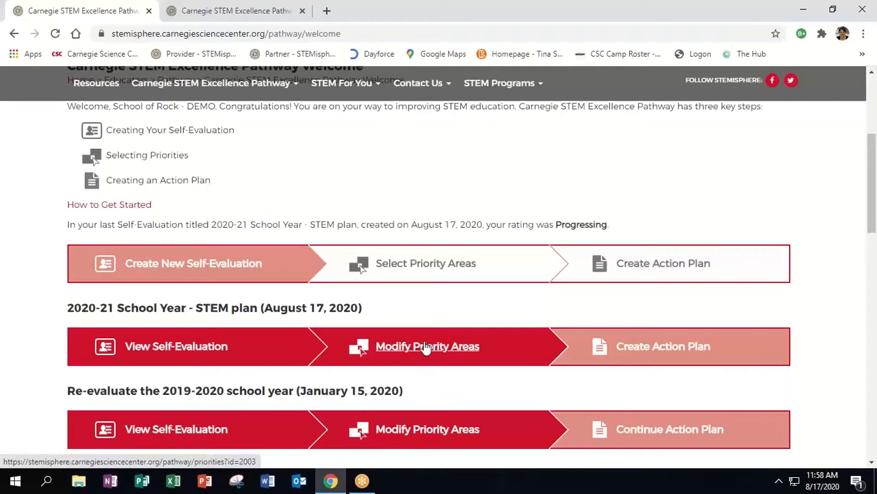
pyautogui.click(655, 349)
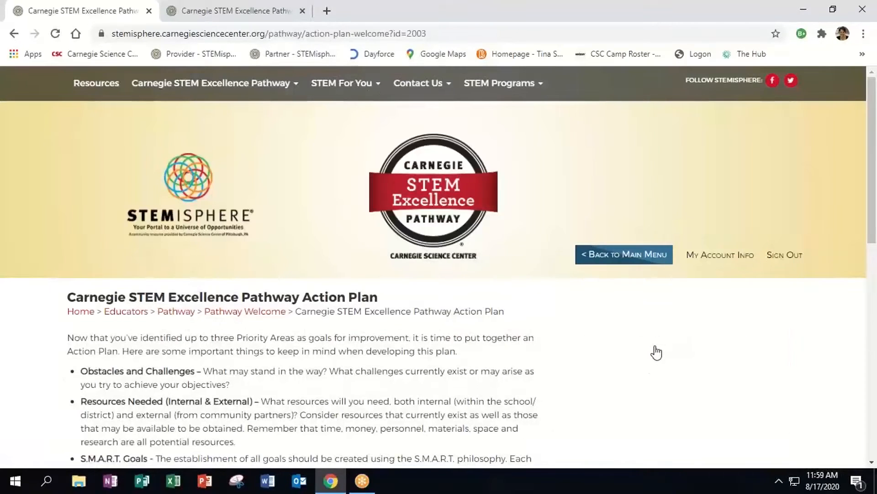
# Read through the action plan guidance on obstacles, resources, S.M.A.R.T. goals and action steps, and continue to the Action Plan Builder
pyautogui.scroll(-3, 656, 352)
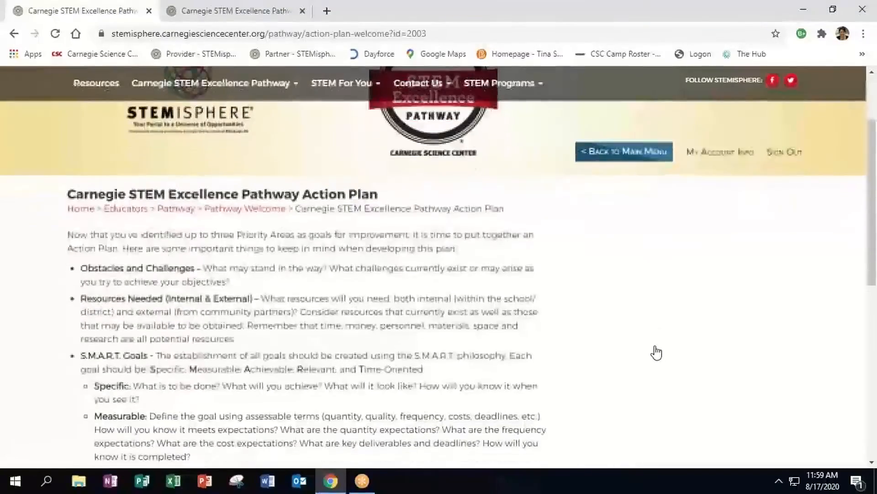
pyautogui.scroll(-2, 656, 352)
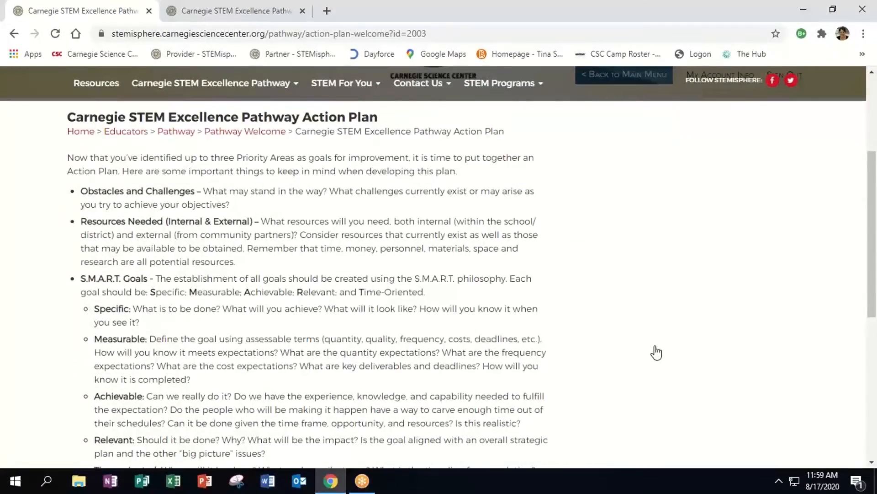
pyautogui.scroll(-1, 656, 352)
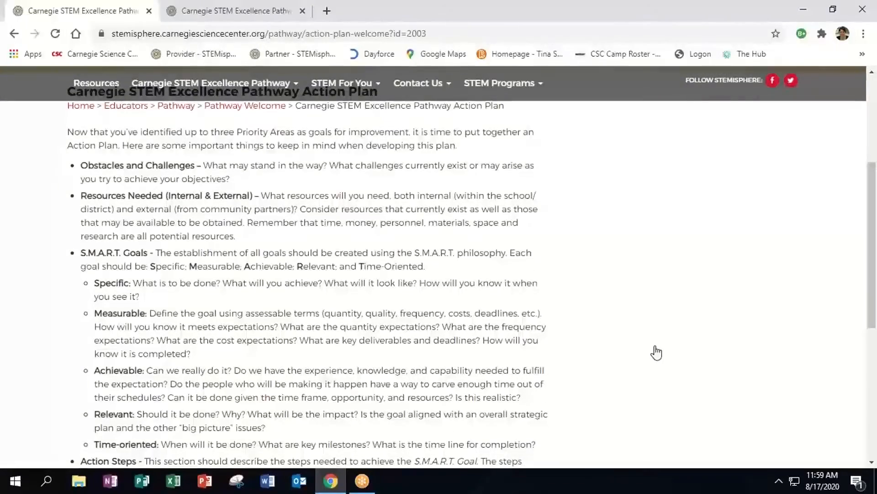
pyautogui.scroll(-6, 656, 352)
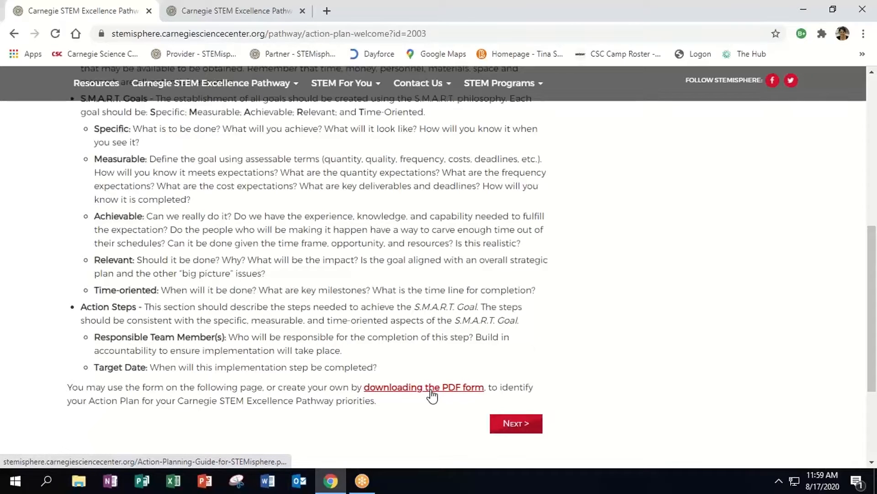
pyautogui.click(516, 427)
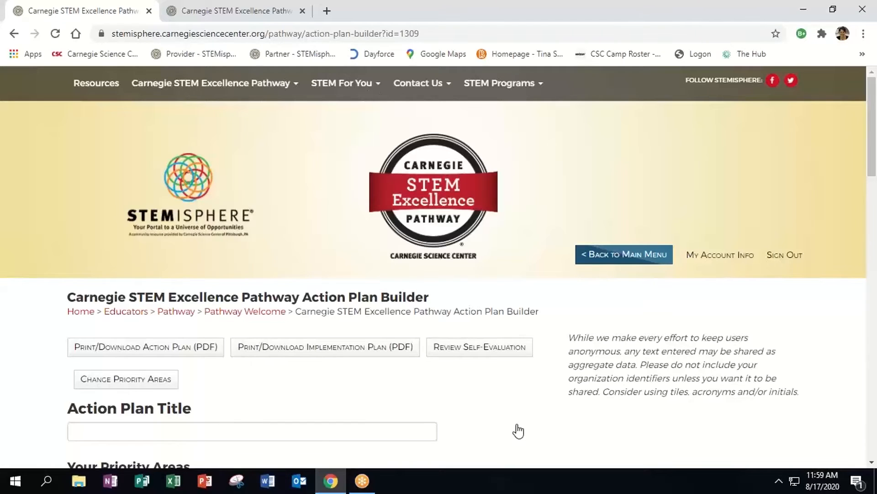
# Title the action plan "2020-21 School Year - STEM plan"
pyautogui.scroll(-3, 518, 431)
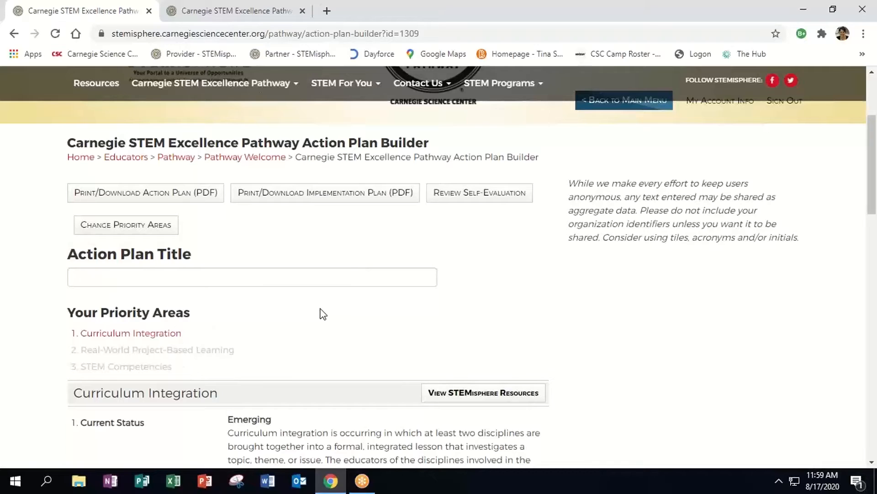
pyautogui.click(306, 278)
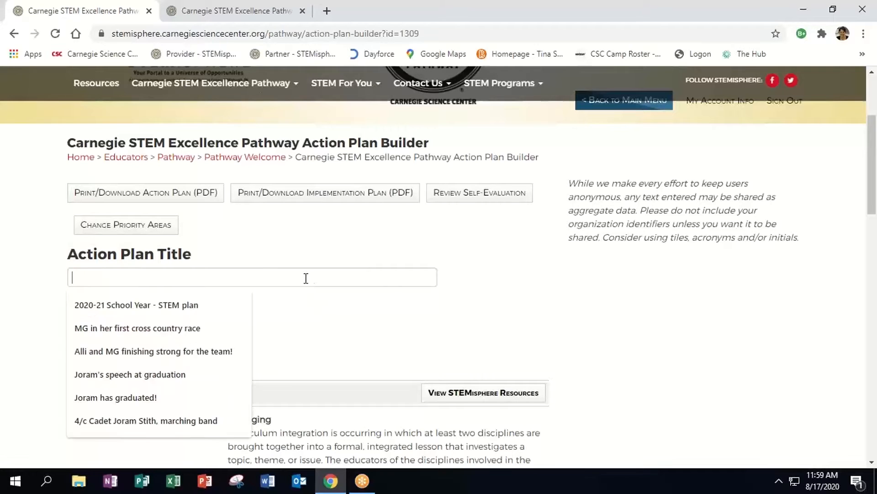
pyautogui.write('2020-21 School Year - STEM plan')
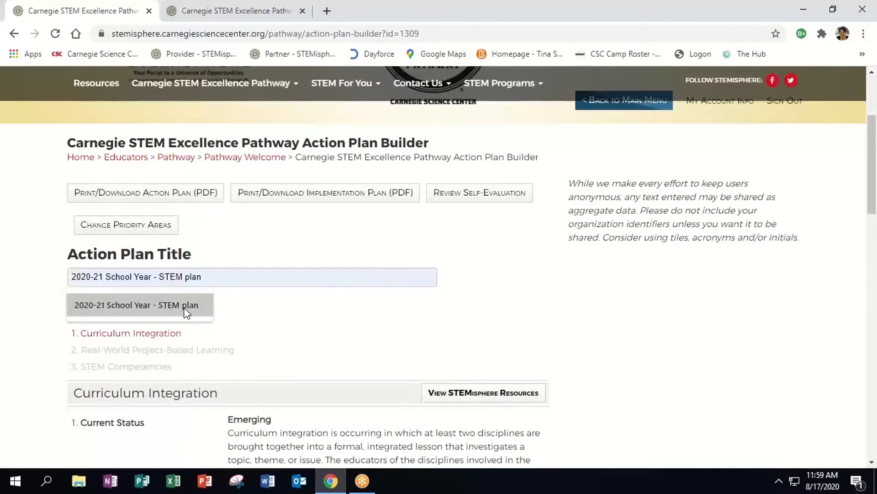
pyautogui.click(187, 305)
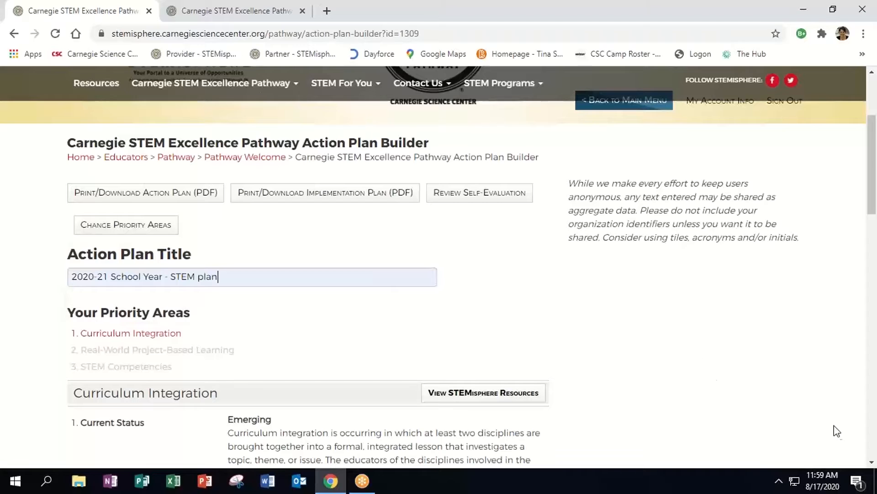
# Set the target status of the Curriculum Integration priority area to Advancing
pyautogui.scroll(-4, 873, 463)
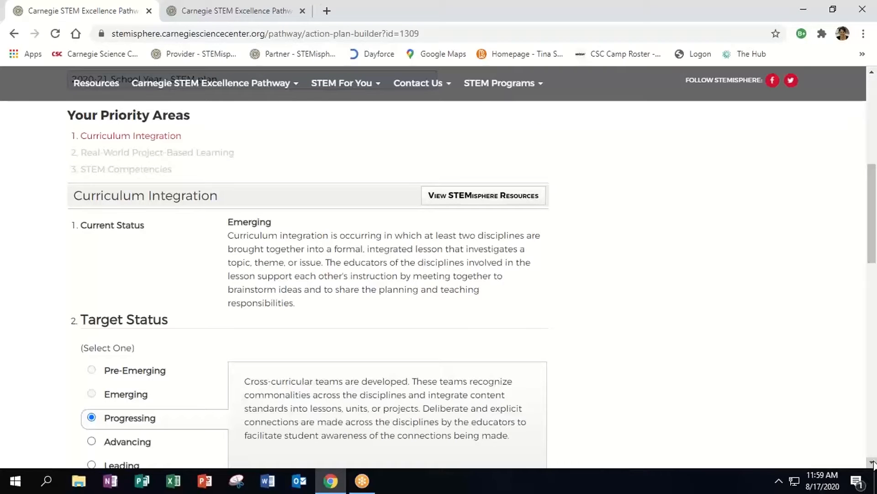
pyautogui.click(872, 463)
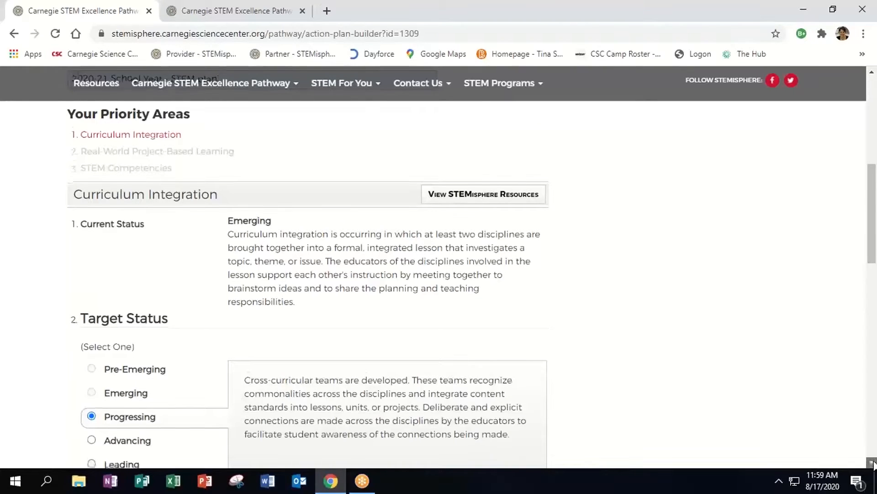
pyautogui.click(872, 463)
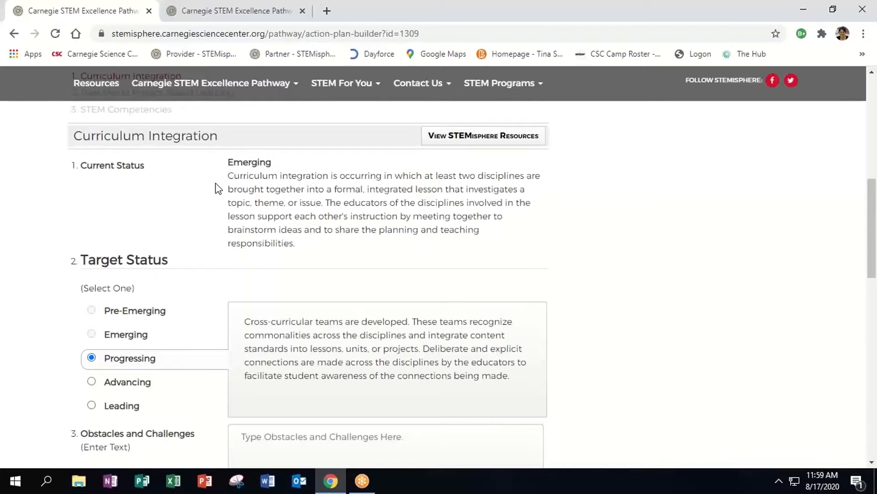
pyautogui.click(133, 380)
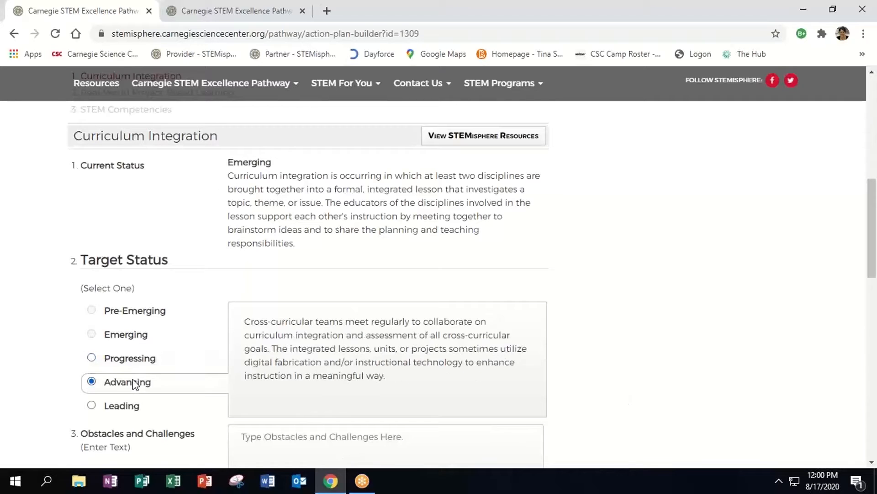
# Enter "obstacles and challenges" as the Obstacles and Challenges text for Curriculum Integration
pyautogui.click(872, 463)
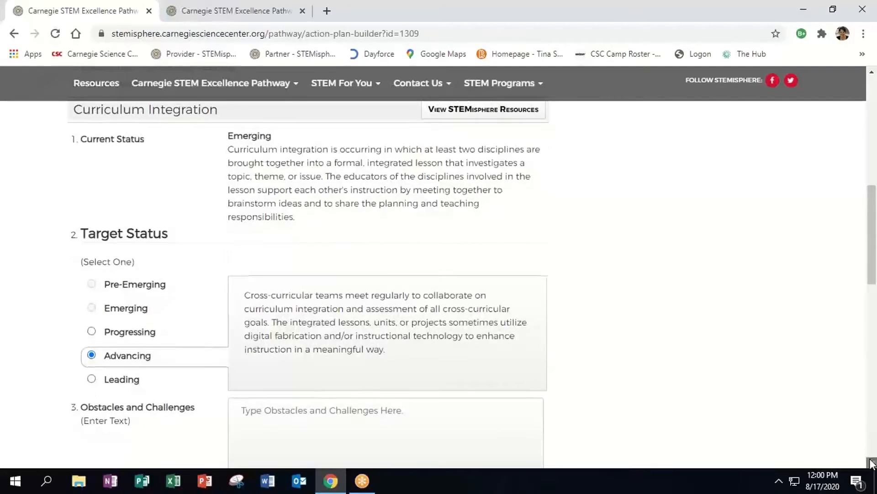
pyautogui.click(872, 463)
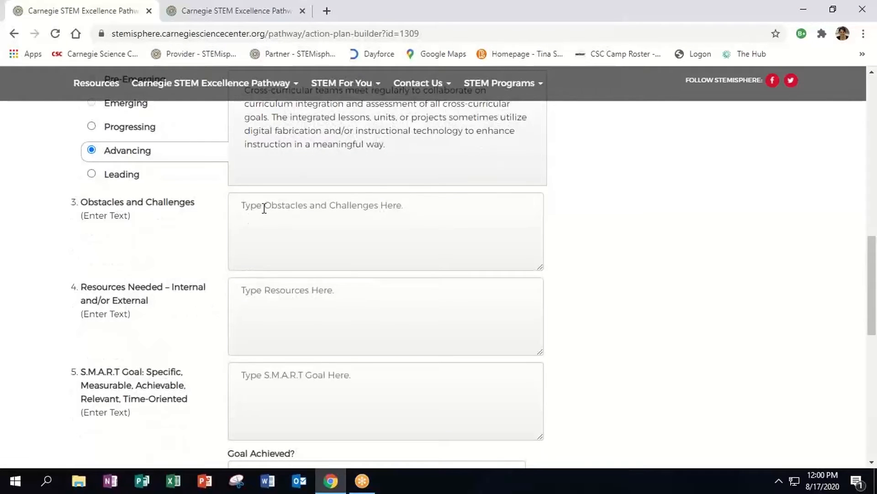
pyautogui.write('obstackl')
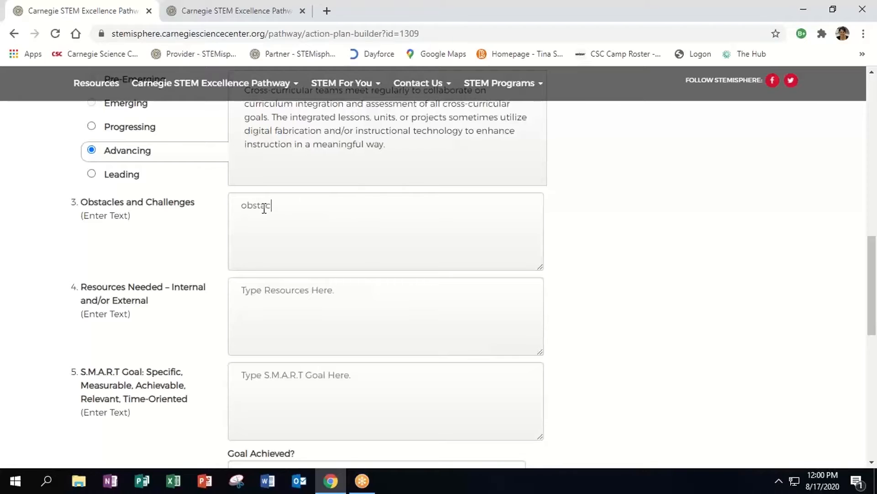
pyautogui.press('BackSpace')
pyautogui.press('BackSpace')
pyautogui.write('les and challenges')
pyautogui.click(264, 209)
pyautogui.write('l')
# Enter "Resources need" as the internal and external resources needed for Curriculum Integration
pyautogui.click(311, 294)
pyautogui.write('Resources ')
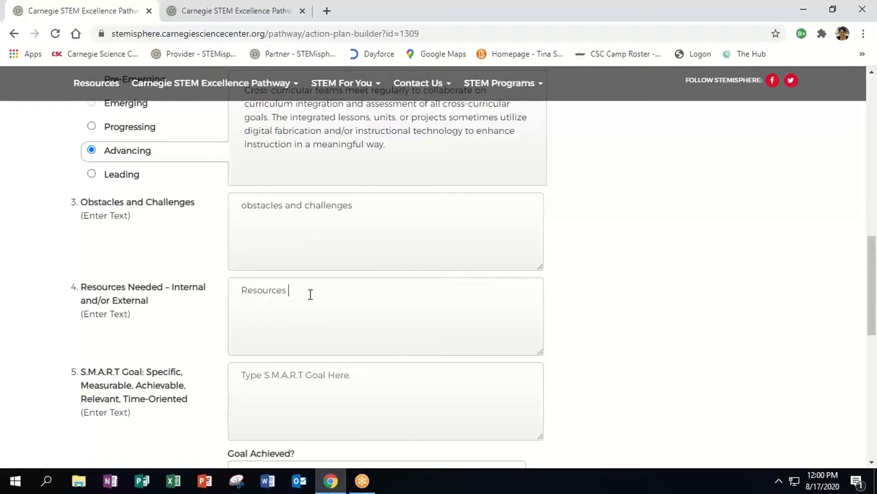
pyautogui.write('need')
# Enter "SMART goal here" as the S.M.A.R.T. goal for Curriculum Integration
pyautogui.click(873, 463)
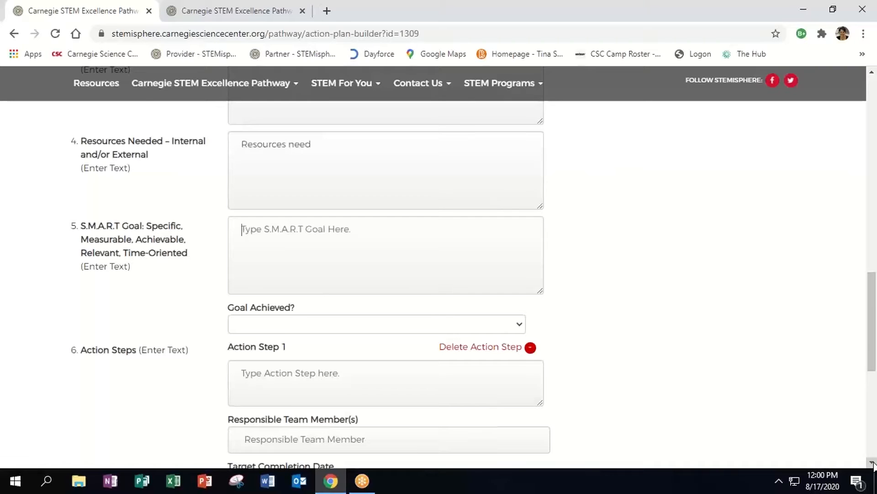
pyautogui.click(873, 463)
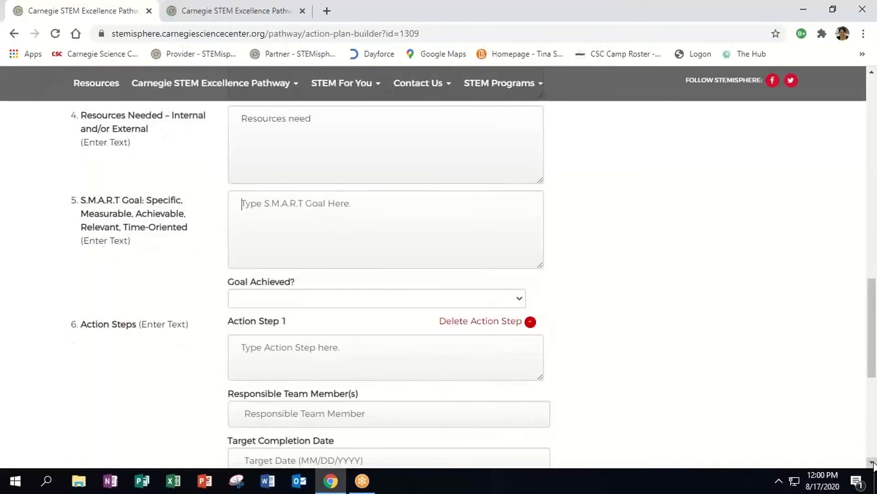
pyautogui.write('SMART goa')
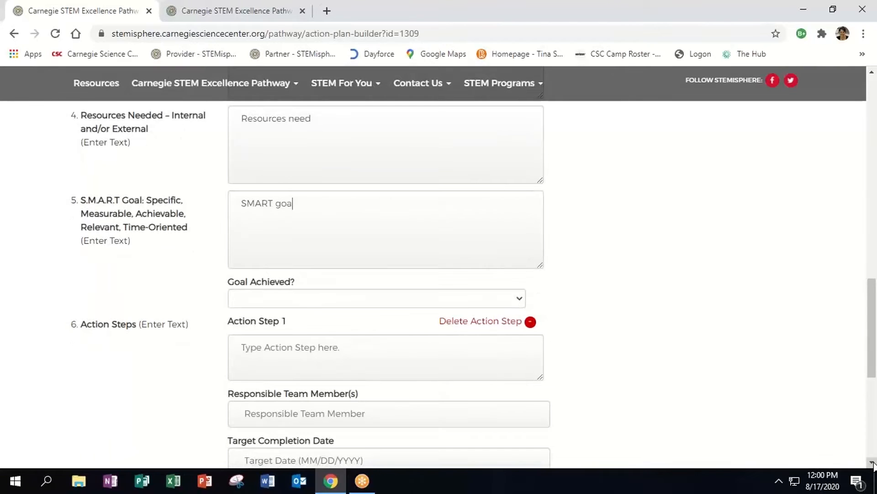
pyautogui.write('l here')
# Fill in Action Step 1 with "Step 1 here" and make "STEM team" its responsible team member
pyautogui.click(364, 353)
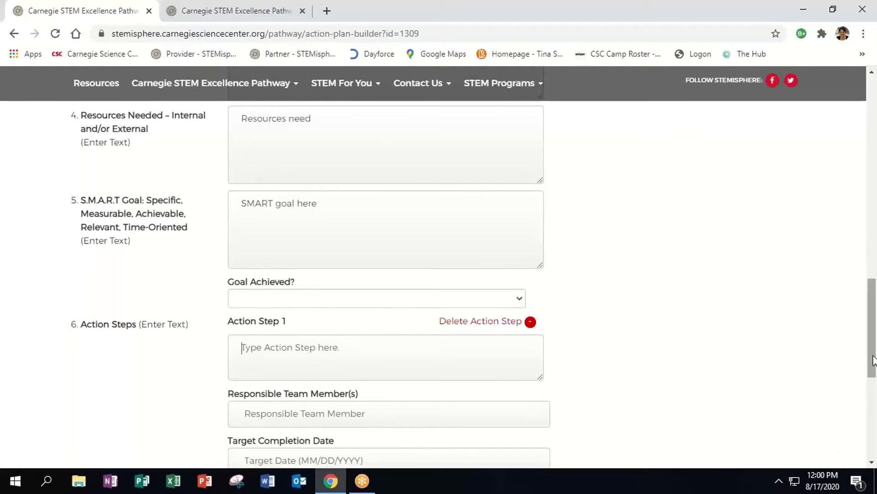
pyautogui.moveTo(873, 366); pyautogui.dragTo(873, 374)
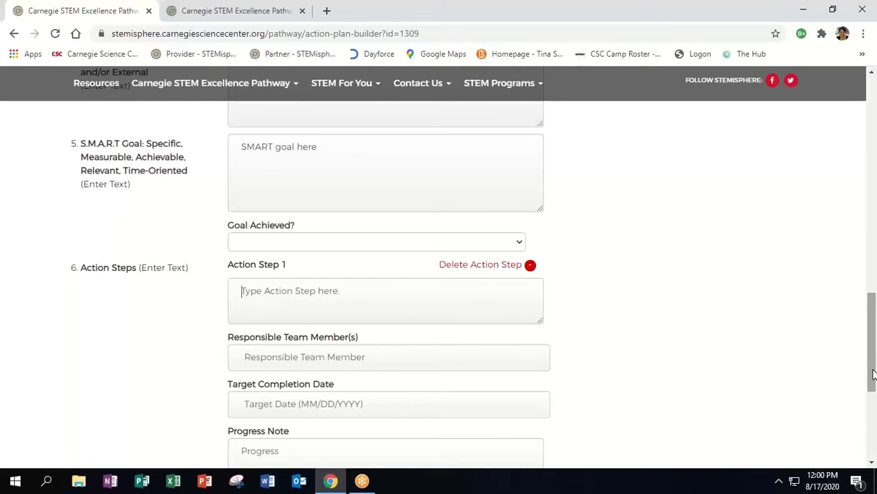
pyautogui.write('Step ')
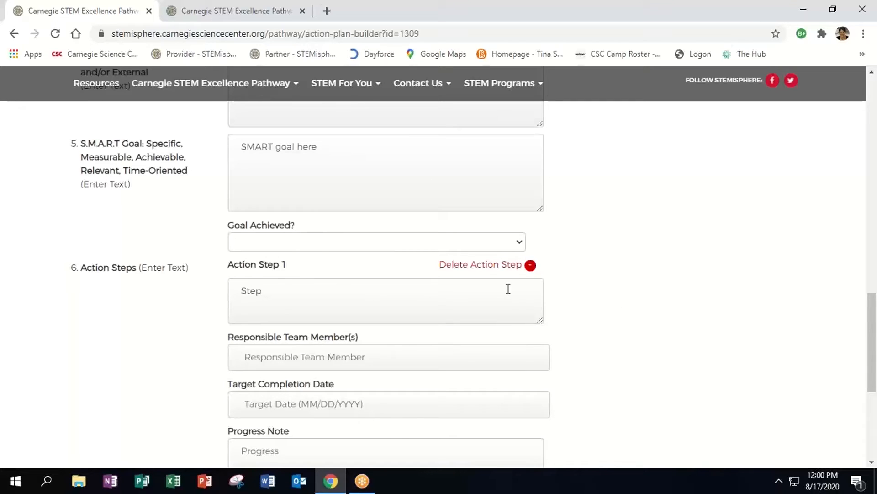
pyautogui.write('1 here')
pyautogui.click(409, 357)
pyautogui.write('STEM team')
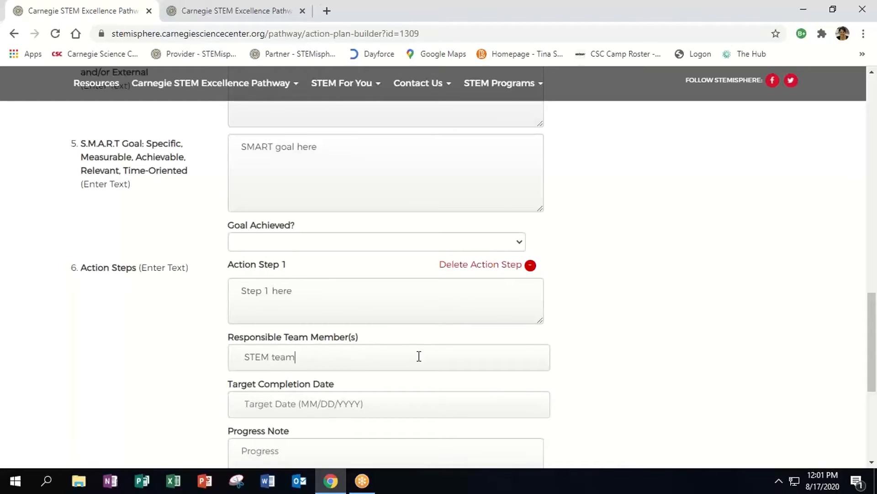
# Set Action Step 1's target completion date to 11/20/2020 and enter "We made progress" as its progress note
pyautogui.moveTo(872, 378); pyautogui.dragTo(872, 399)
pyautogui.click(333, 329)
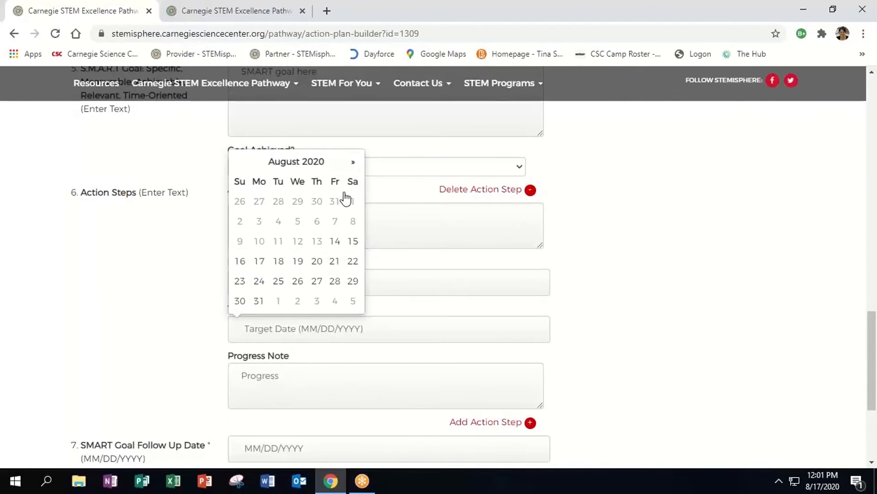
pyautogui.click(354, 163)
pyautogui.click(354, 163)
pyautogui.click(354, 163)
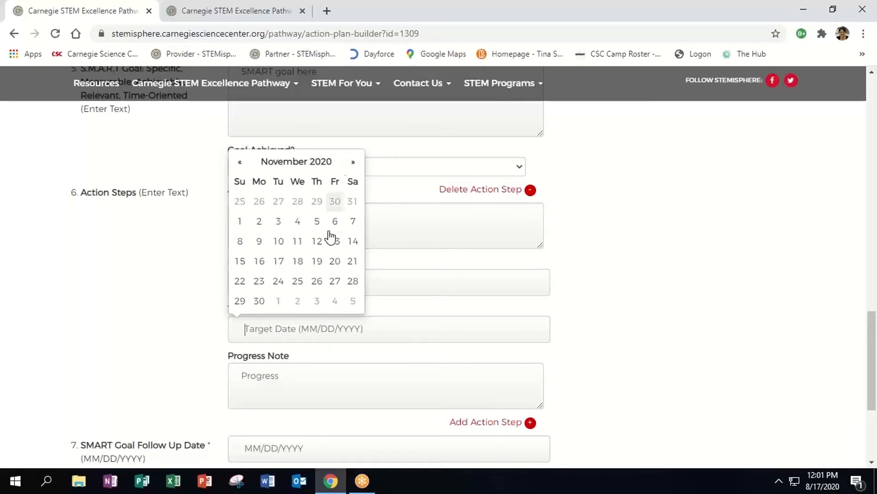
pyautogui.click(335, 261)
pyautogui.click(629, 363)
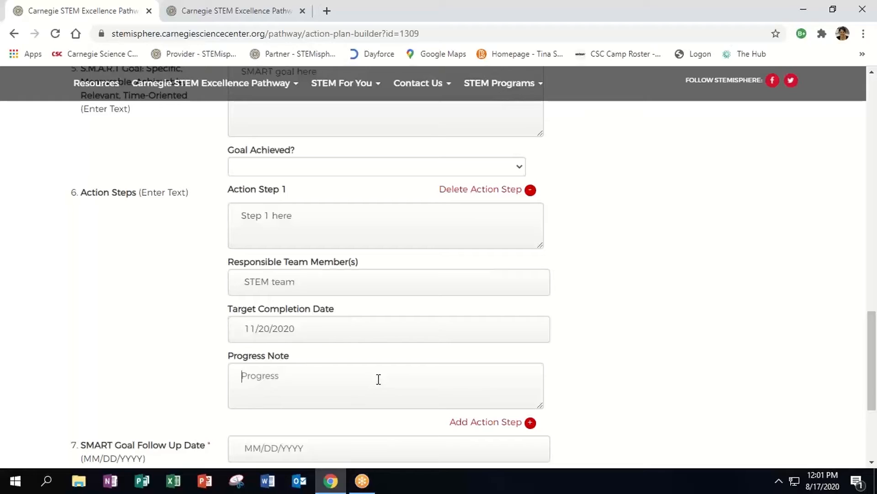
pyautogui.write('We made progress')
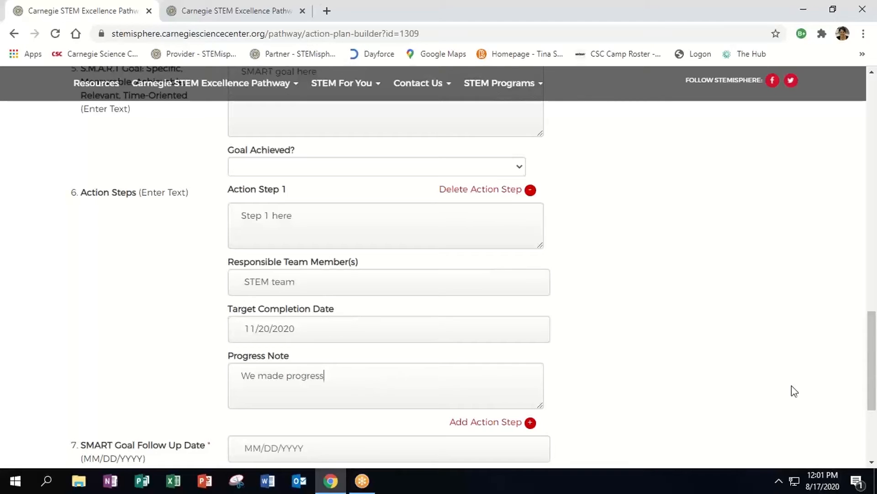
# Set the SMART Goal Follow Up Date for Curriculum Integration to 05/31/2021 and continue to the next area
pyautogui.moveTo(873, 372); pyautogui.dragTo(873, 398)
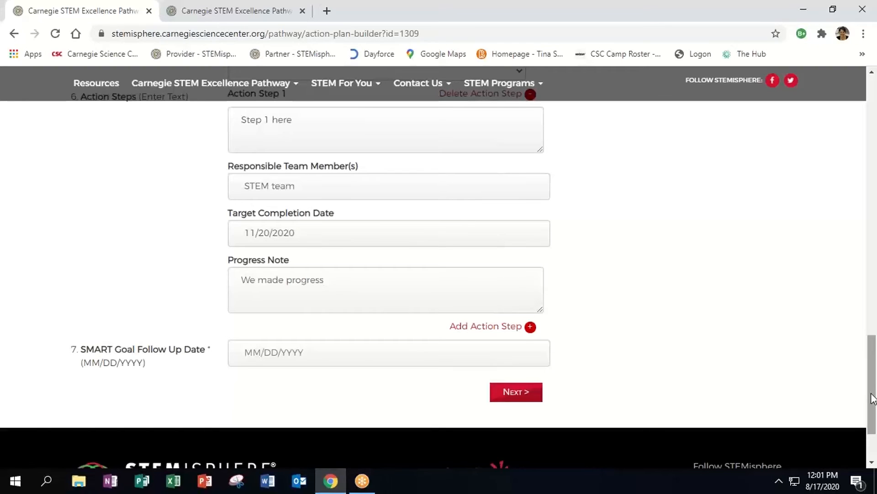
pyautogui.click(299, 352)
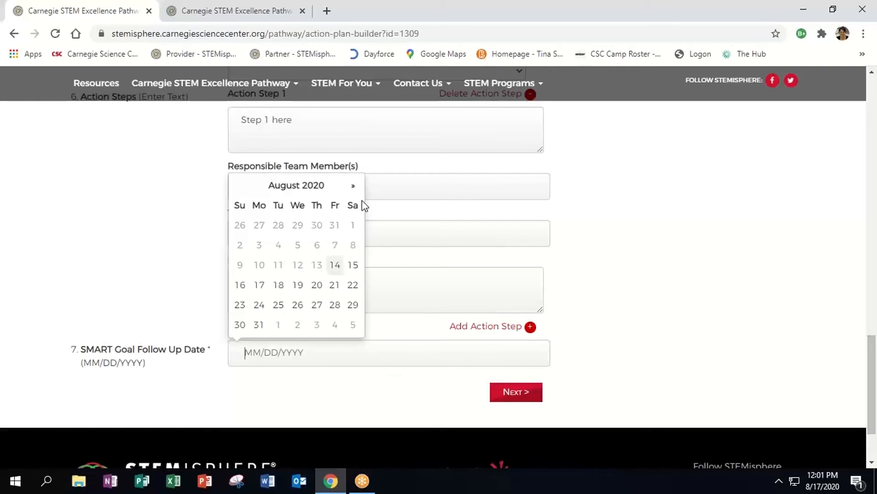
pyautogui.click(353, 186)
pyautogui.click(353, 186)
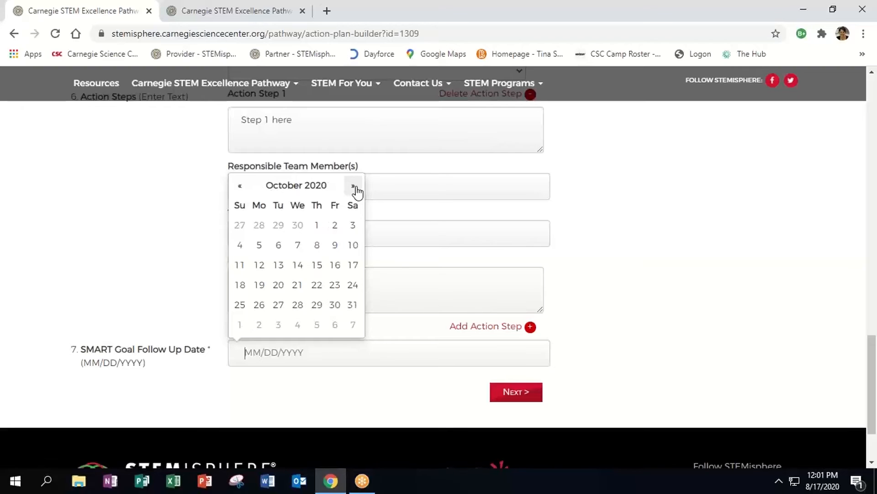
pyautogui.click(354, 186)
pyautogui.click(353, 186)
pyautogui.click(353, 186)
pyautogui.click(353, 186)
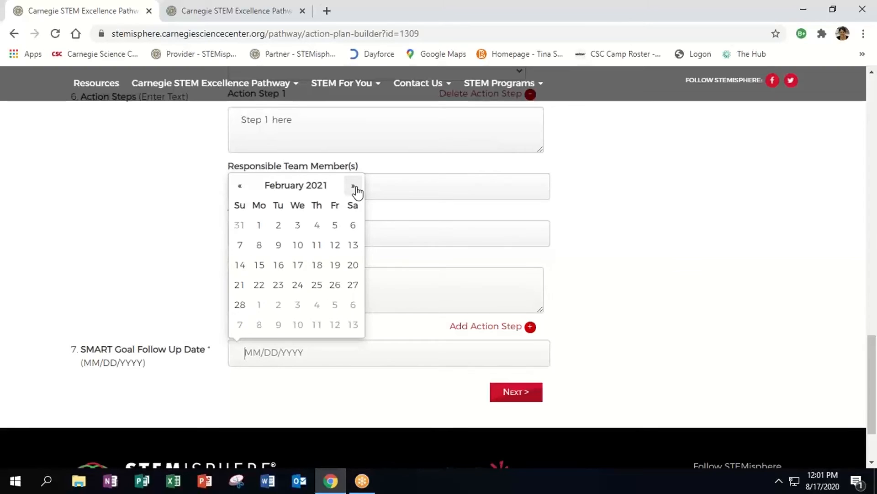
pyautogui.click(354, 186)
pyautogui.click(353, 186)
pyautogui.click(354, 186)
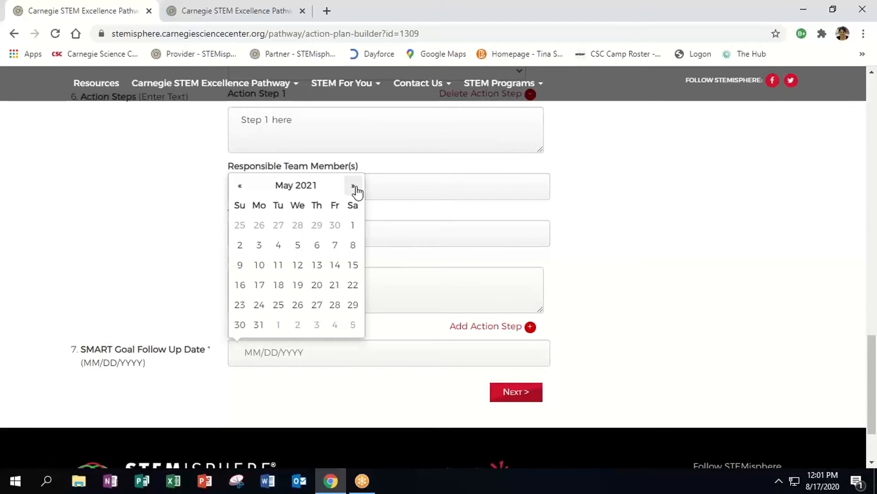
pyautogui.click(259, 325)
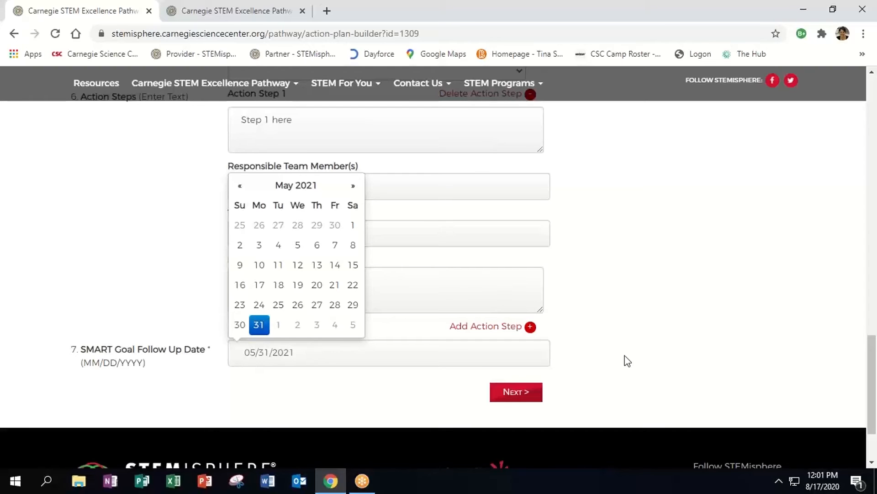
pyautogui.click(517, 393)
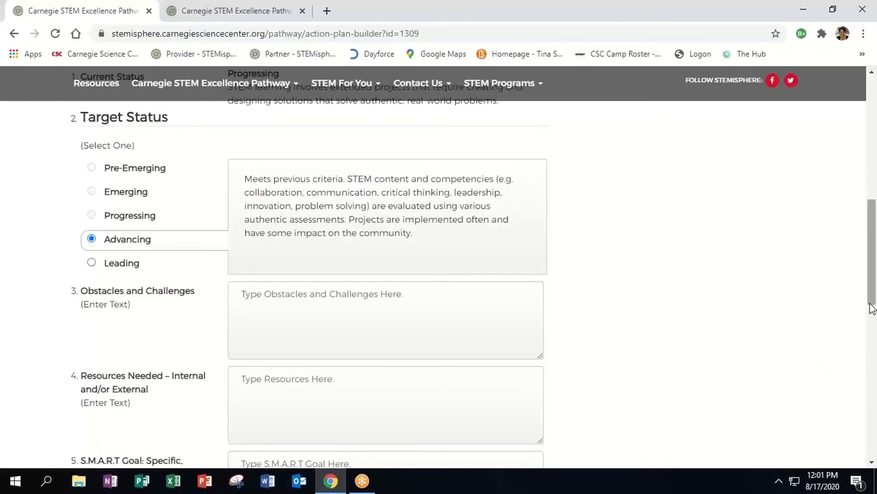
# Set the second area's SMART Goal Follow Up Date to 05/31/2021 and continue to STEM Competencies
pyautogui.moveTo(872, 306); pyautogui.dragTo(850, 419)
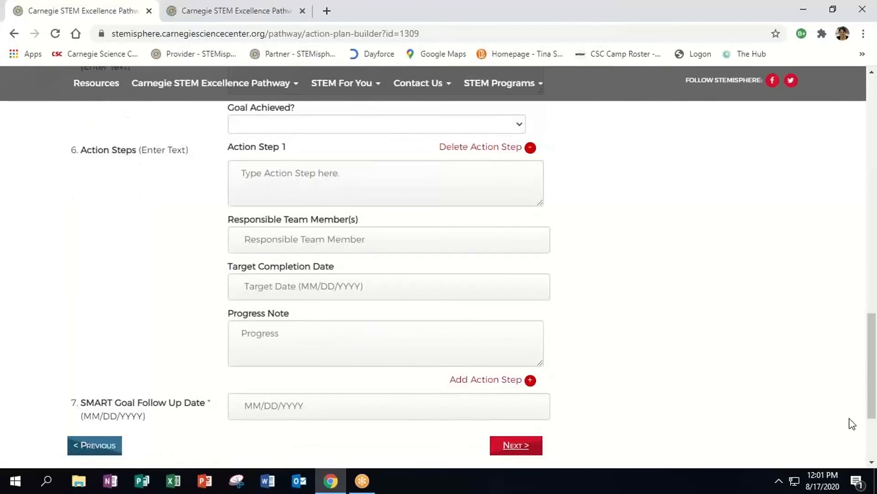
pyautogui.click(291, 404)
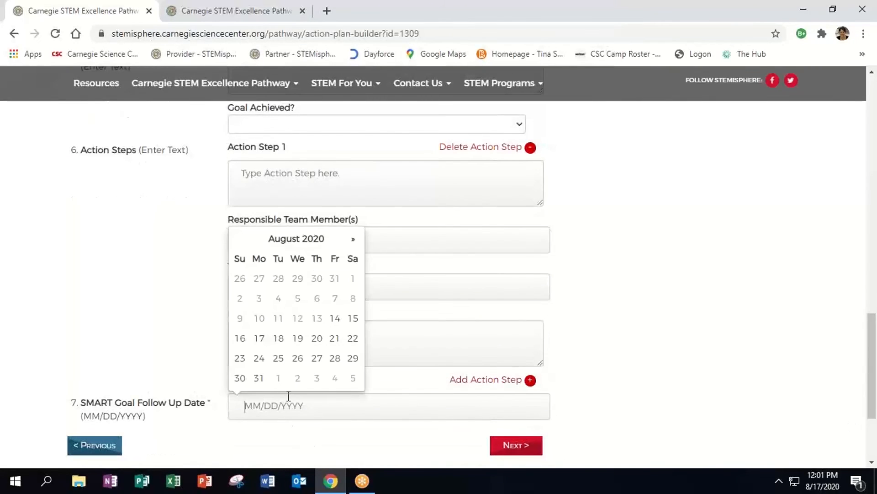
pyautogui.click(352, 239)
pyautogui.click(352, 239)
pyautogui.click(353, 239)
pyautogui.click(353, 239)
pyautogui.click(353, 239)
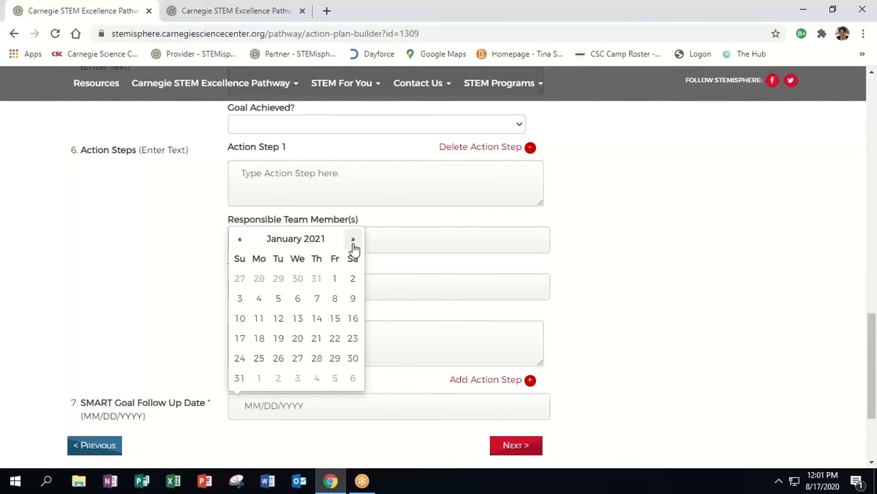
pyautogui.click(353, 239)
pyautogui.click(352, 239)
pyautogui.click(353, 239)
pyautogui.click(353, 239)
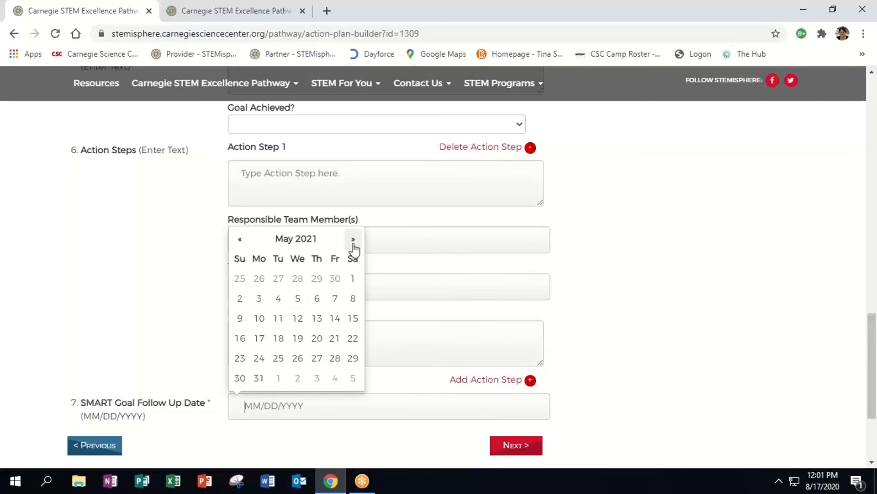
pyautogui.click(259, 379)
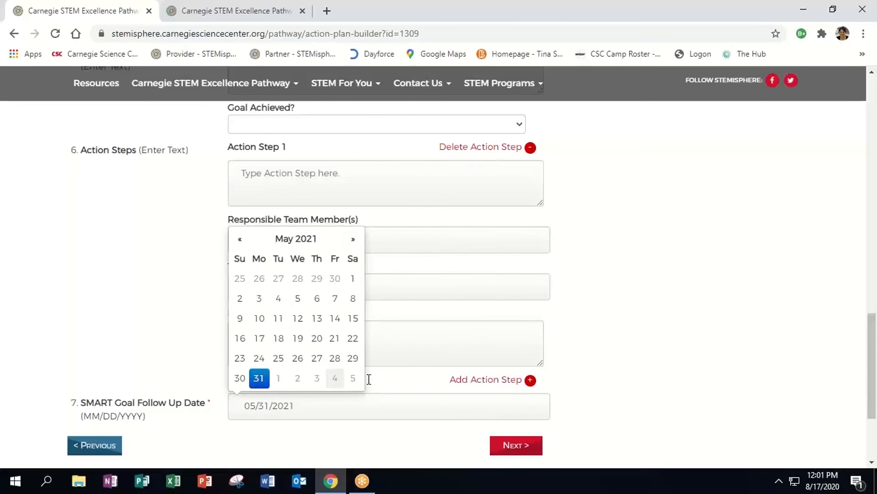
pyautogui.click(512, 448)
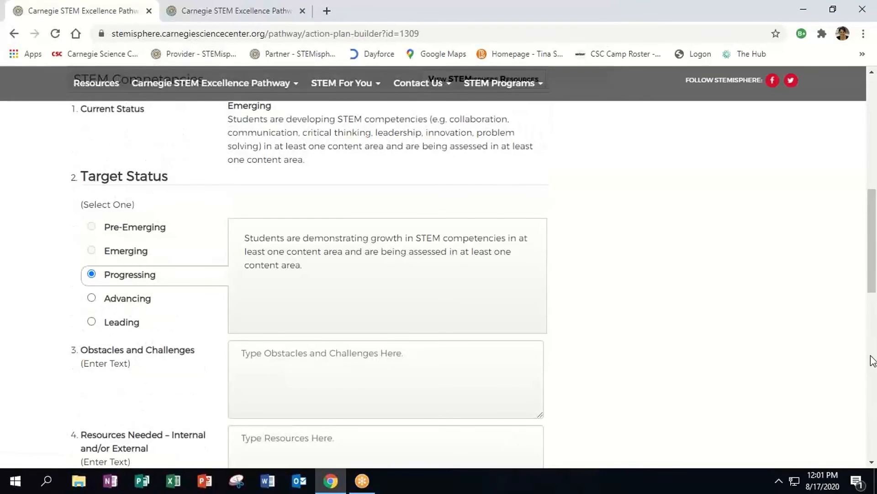
# Set the SMART Goal Follow Up Date for STEM Competencies to 05/31/2021
pyautogui.click(873, 361)
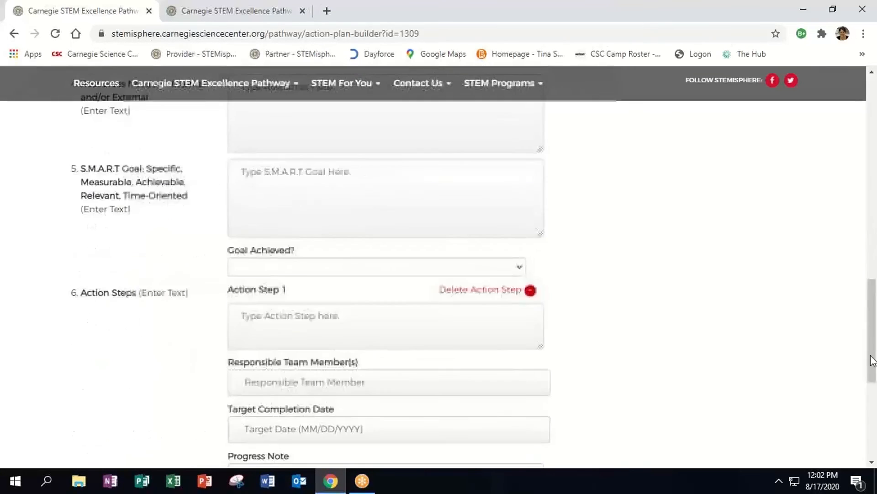
pyautogui.moveTo(874, 380); pyautogui.dragTo(873, 425)
pyautogui.click(287, 364)
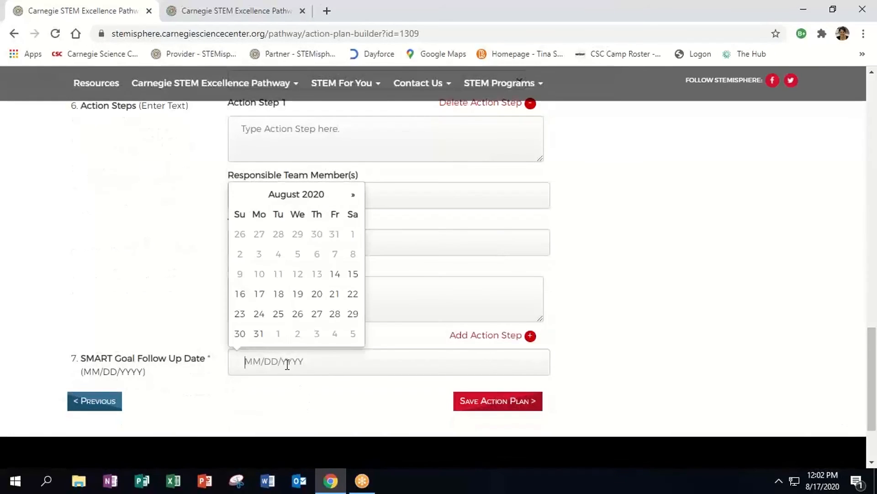
pyautogui.click(355, 196)
pyautogui.click(355, 195)
pyautogui.click(355, 195)
pyautogui.click(355, 196)
pyautogui.click(354, 196)
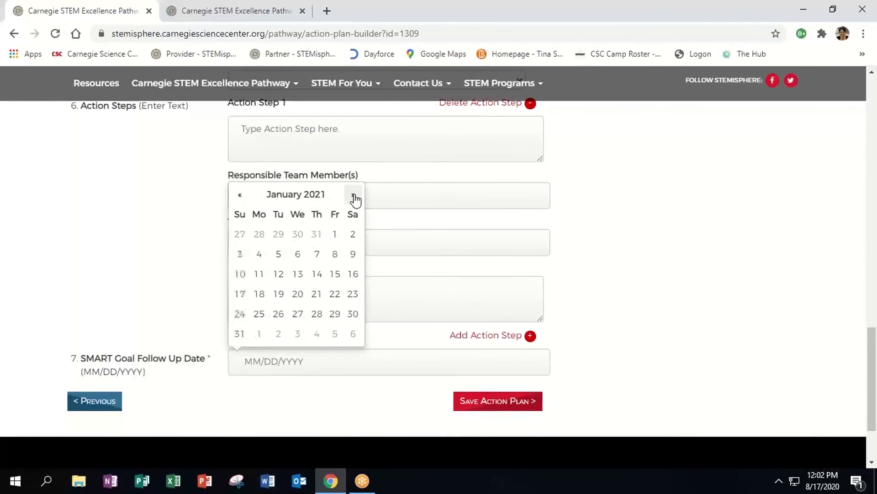
pyautogui.click(355, 196)
pyautogui.click(355, 195)
pyautogui.click(354, 195)
pyautogui.click(354, 196)
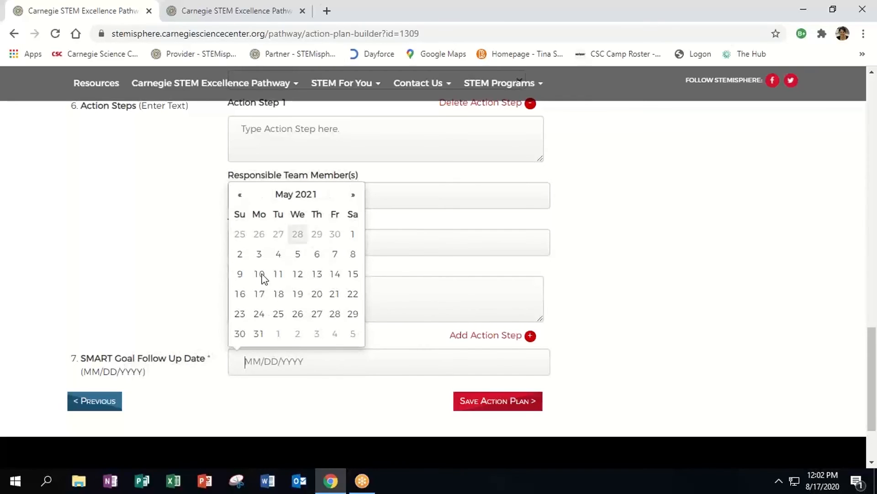
pyautogui.click(254, 337)
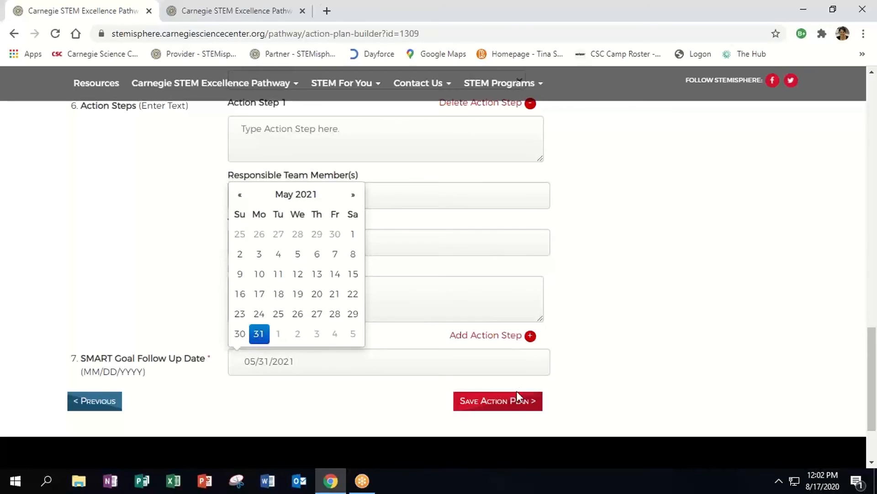
# Save the action plan, confirm its submission and look over the options on the conclusion page
pyautogui.click(503, 402)
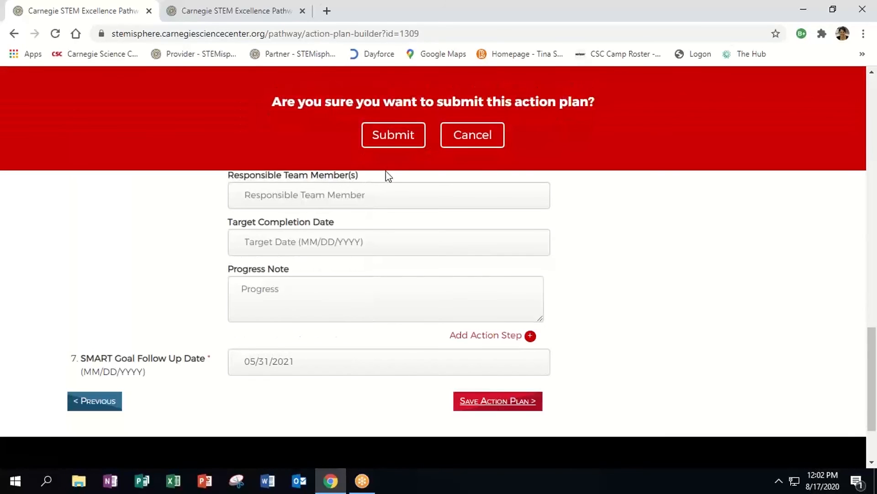
pyautogui.click(398, 138)
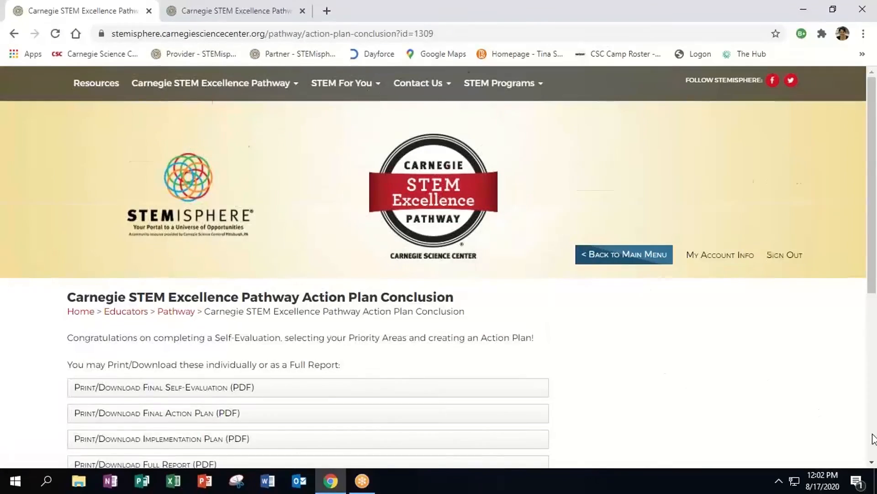
pyautogui.scroll(-7, 873, 439)
pyautogui.scroll(1, 869, 401)
pyautogui.scroll(4, 868, 400)
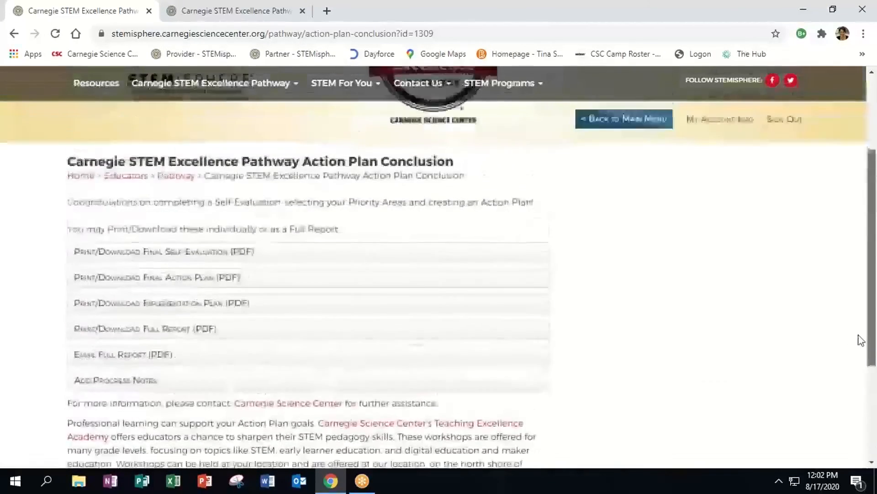